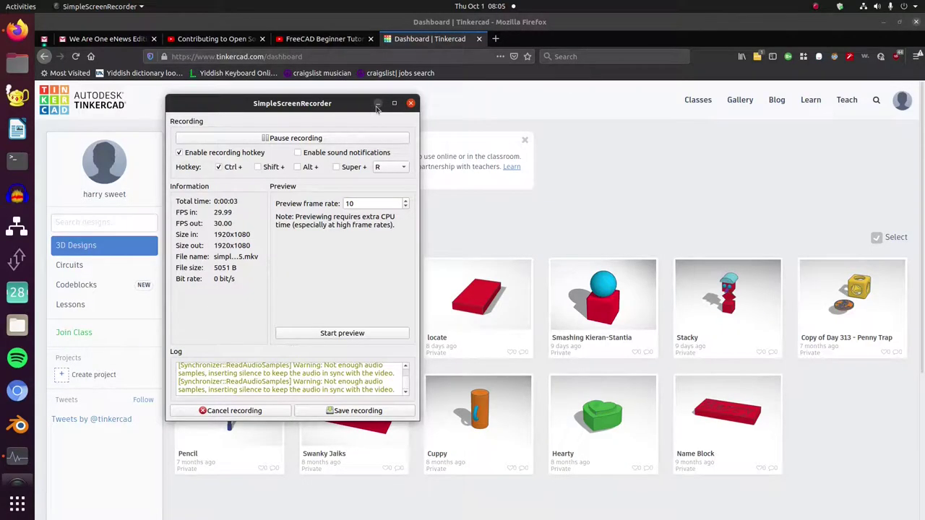
Move the recorder window aside and start a new blank Tinkercad design
{"action": "left_click", "coordinate": [377, 105]}
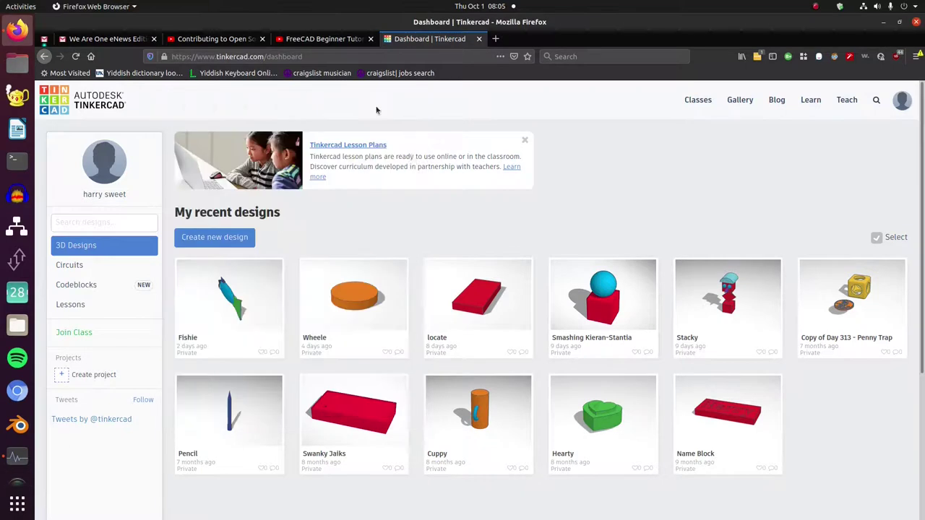
{"action": "left_click", "coordinate": [204, 241]}
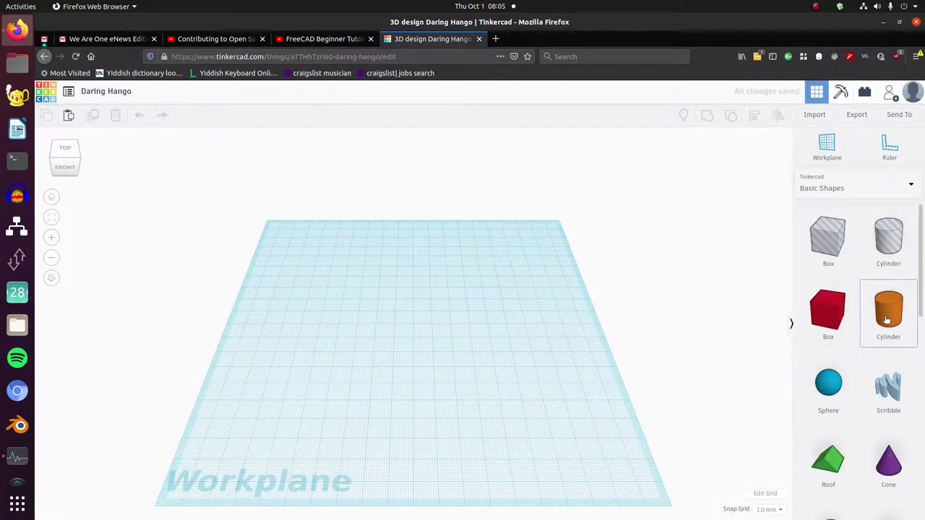
Place an orange cylinder on the workplane and view it from the top in orthographic, zoomed in
{"action": "left_click_drag", "start_coordinate": [887, 320], "coordinate": [427, 323]}
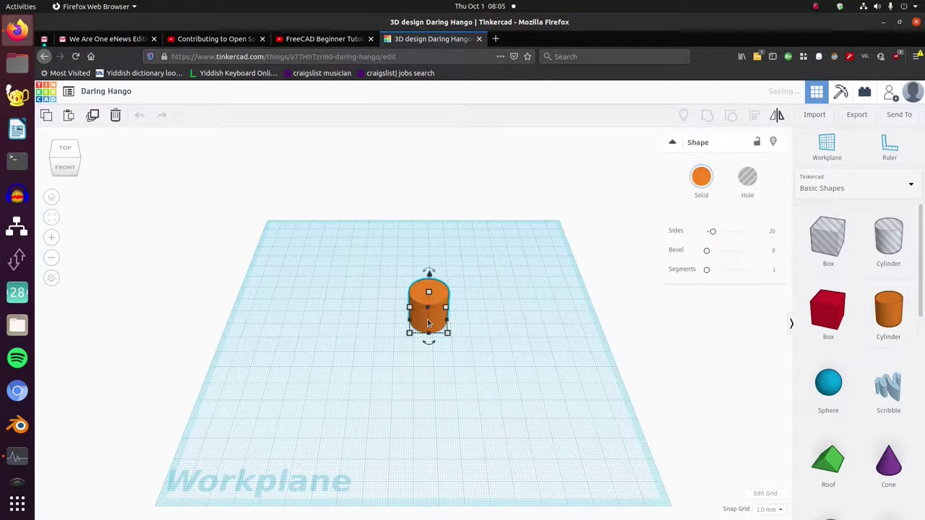
{"action": "left_click", "coordinate": [50, 280]}
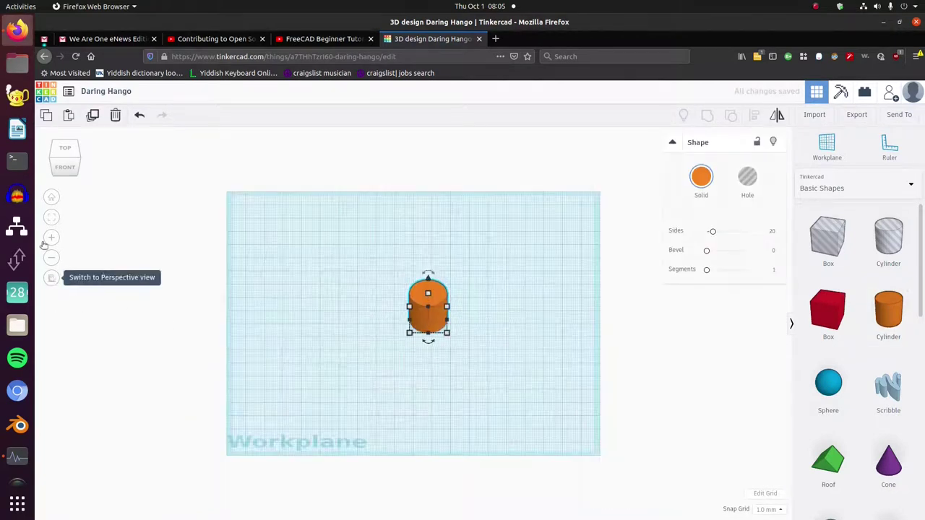
{"action": "left_click", "coordinate": [65, 150]}
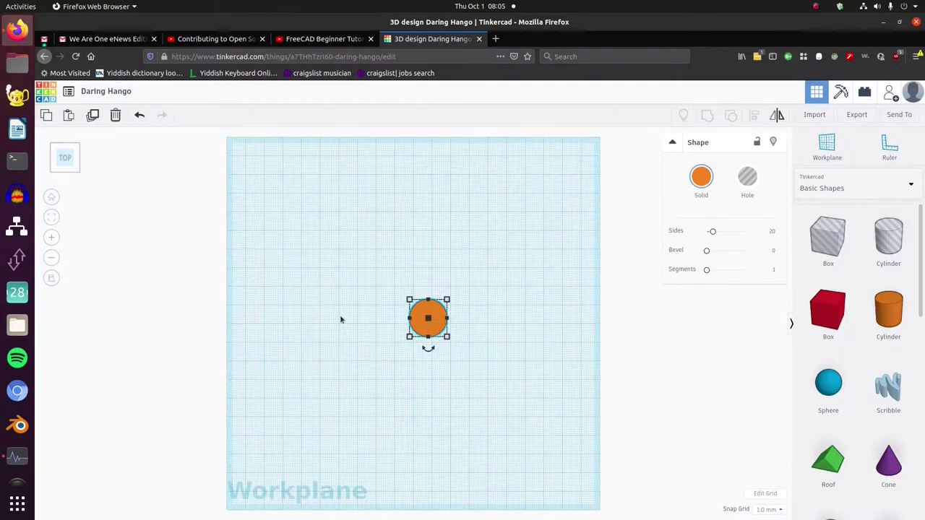
{"action": "scroll", "coordinate": [345, 320], "scroll_direction": "up", "scroll_amount": 4}
{"action": "scroll", "coordinate": [355, 350], "scroll_direction": "up", "scroll_amount": 4}
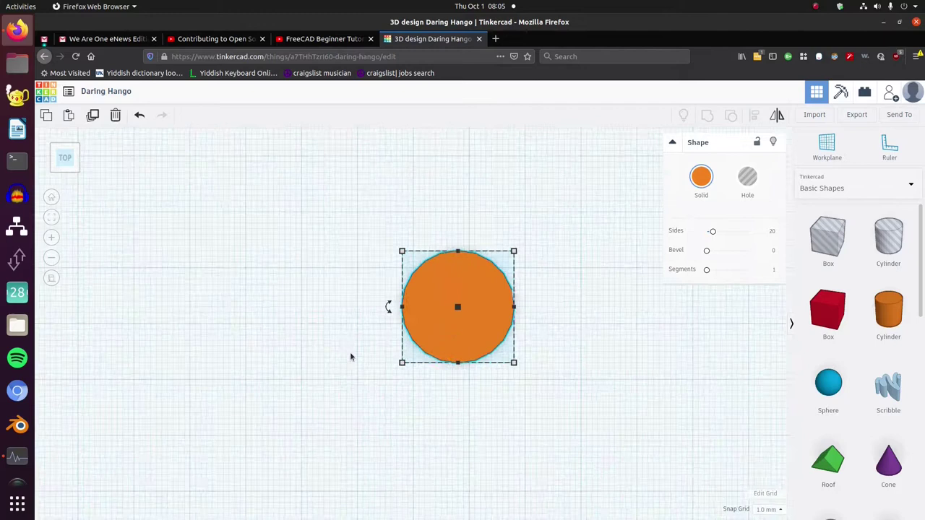
Anchor the ruler at the cylinder centre and set both 20.00 base dimensions to 30 mm
{"action": "left_click", "coordinate": [889, 147]}
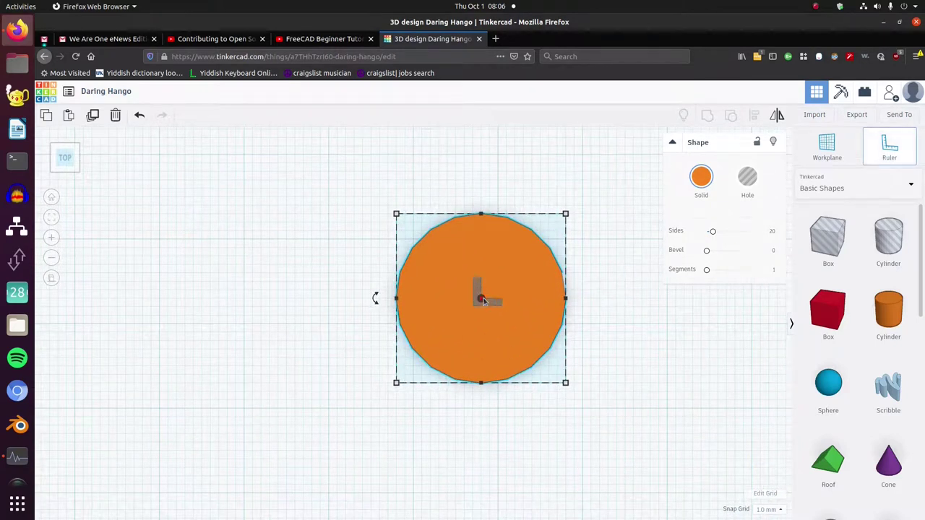
{"action": "left_click", "coordinate": [482, 299]}
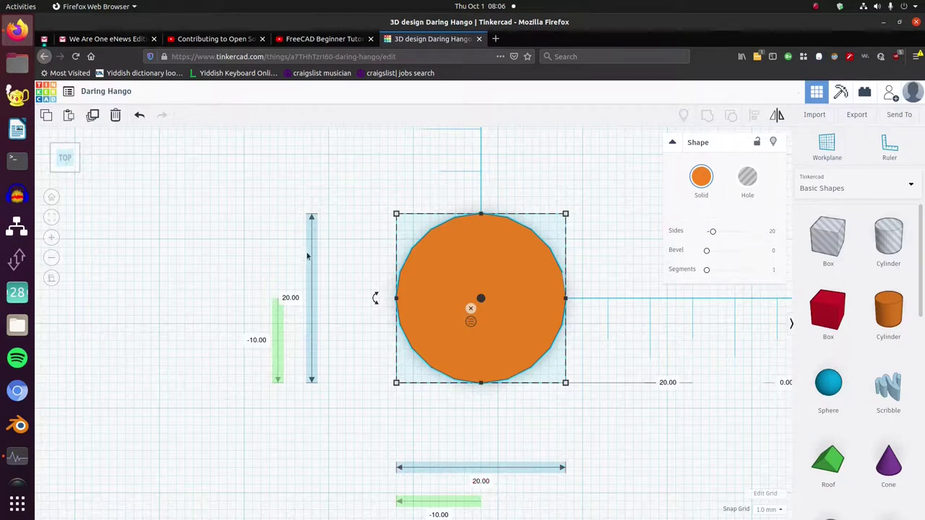
{"action": "left_click", "coordinate": [483, 483]}
{"action": "type", "text": "30"}
{"action": "key", "text": "Return"}
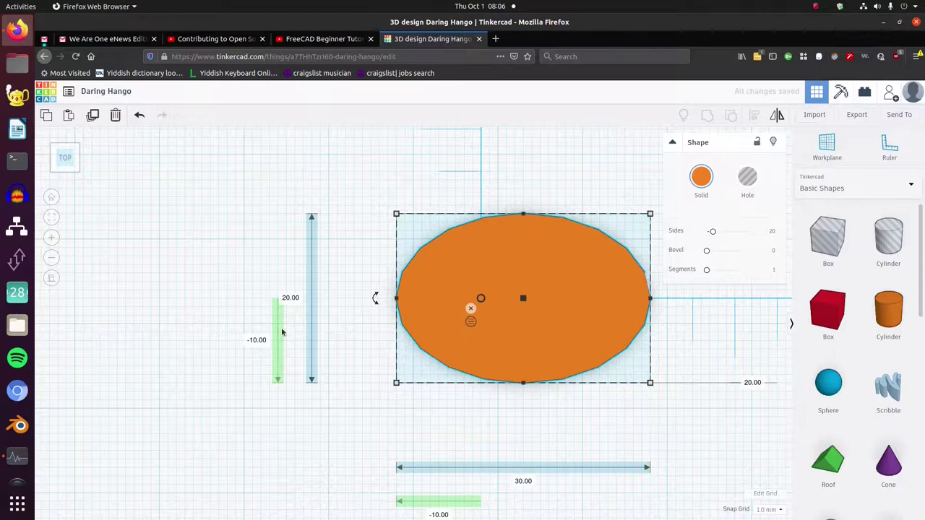
{"action": "left_click", "coordinate": [289, 297]}
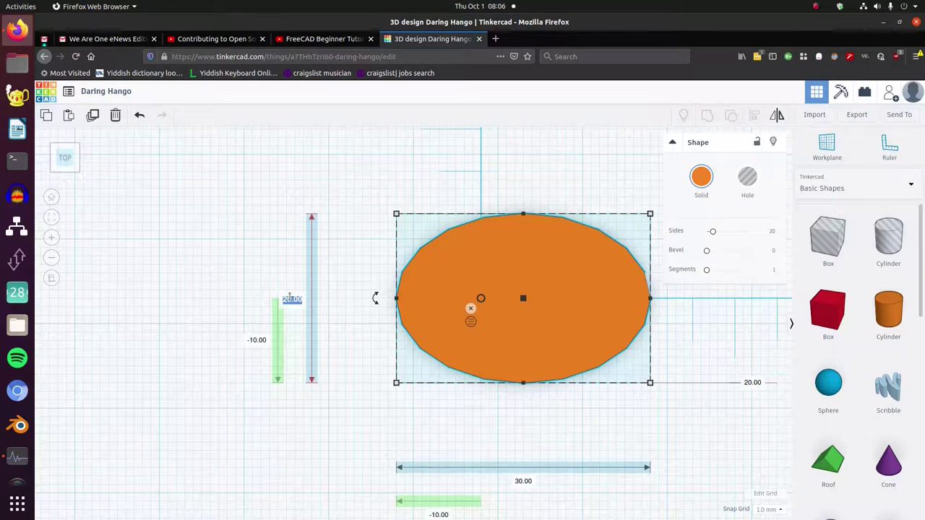
{"action": "type", "text": "30"}
{"action": "key", "text": "Return"}
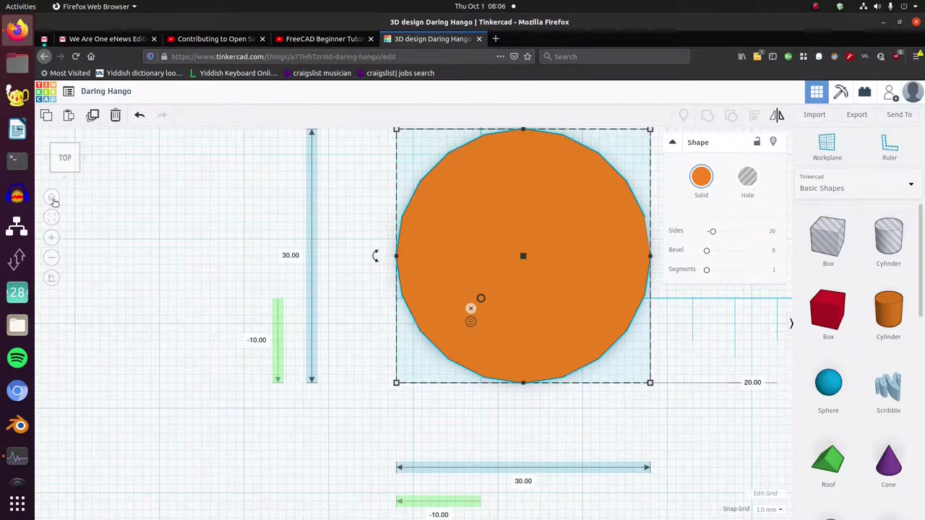
{"action": "left_click", "coordinate": [53, 201]}
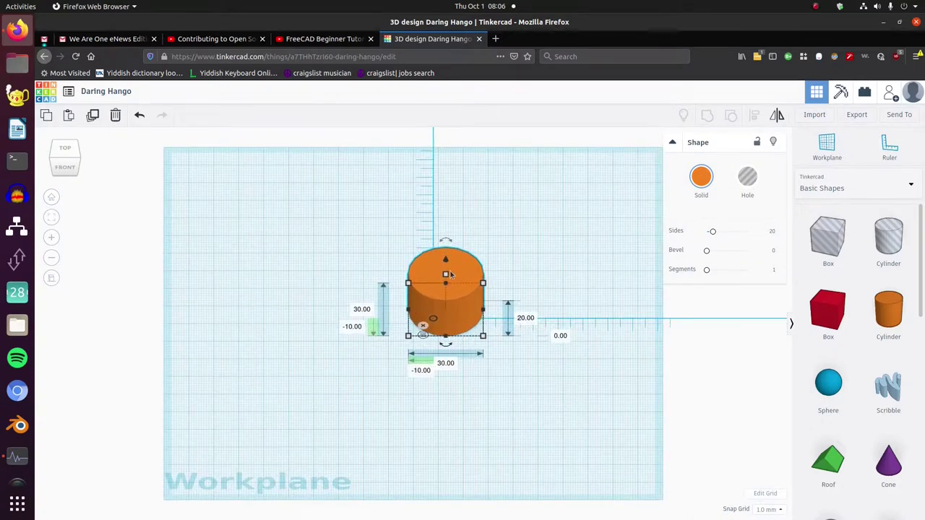
Lower the cylinder with its height handle, then set the height exactly to 15 mm
{"action": "left_click", "coordinate": [381, 292]}
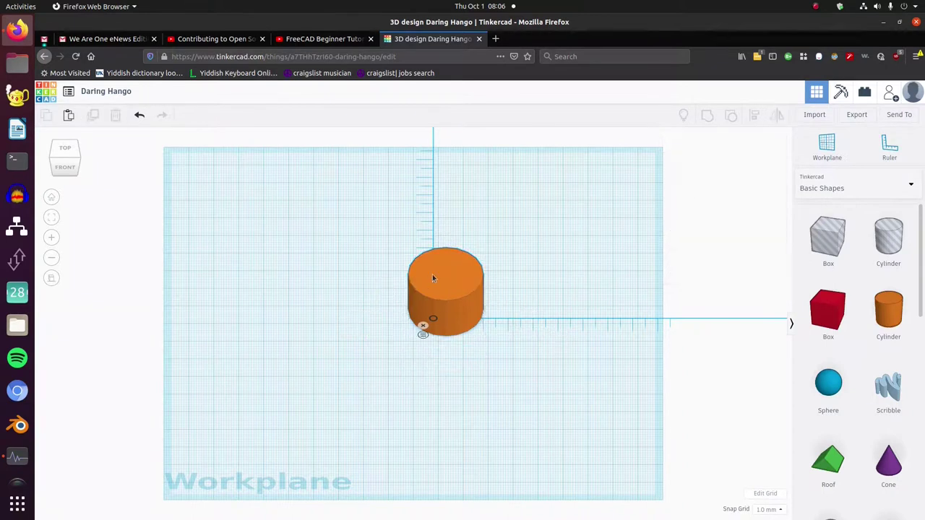
{"action": "left_click", "coordinate": [443, 278]}
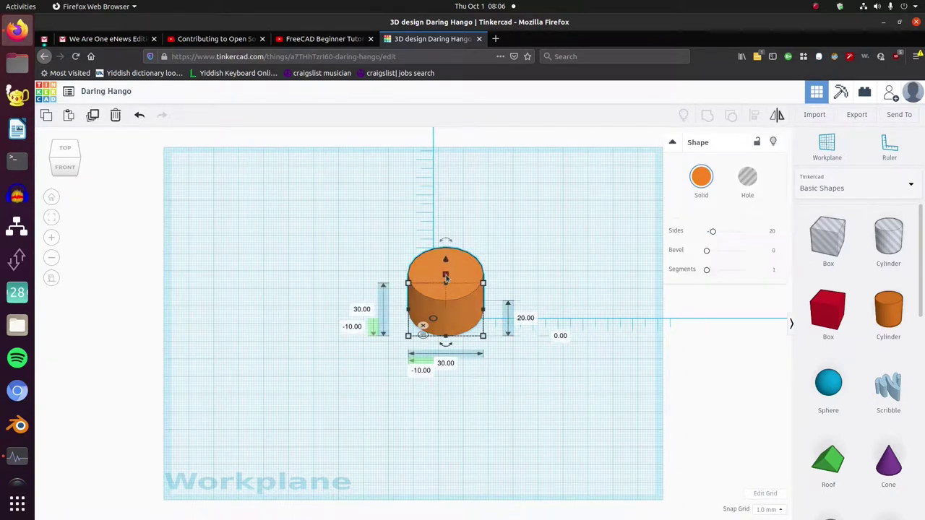
{"action": "left_click_drag", "start_coordinate": [446, 279], "coordinate": [446, 289]}
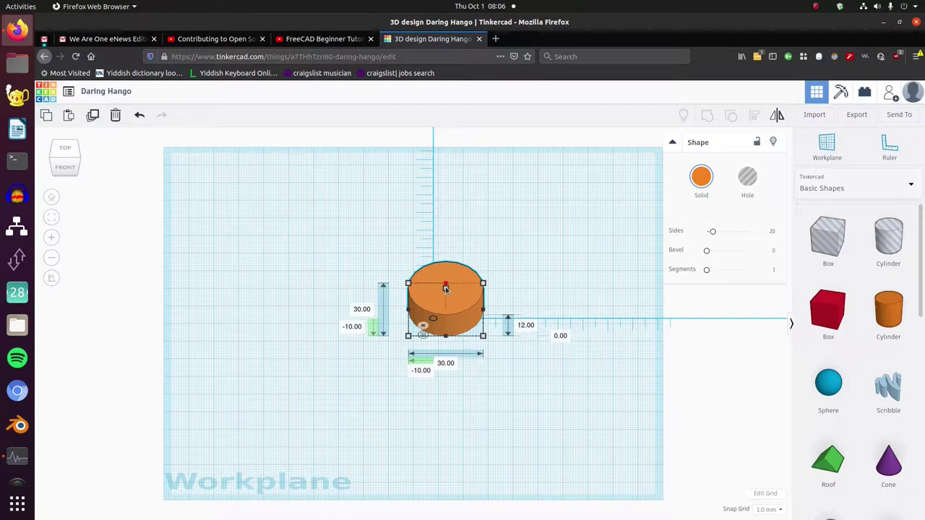
{"action": "left_click", "coordinate": [529, 327]}
{"action": "type", "text": "15"}
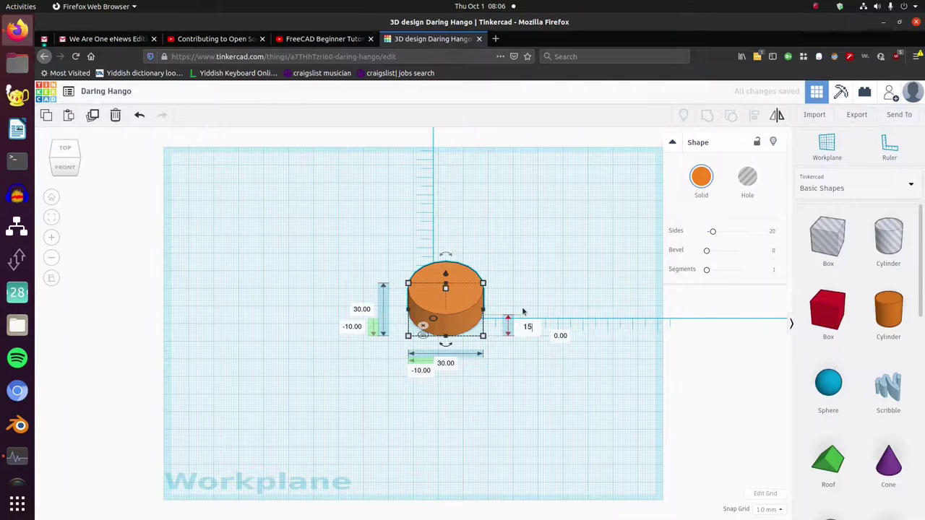
{"action": "key", "text": "Return"}
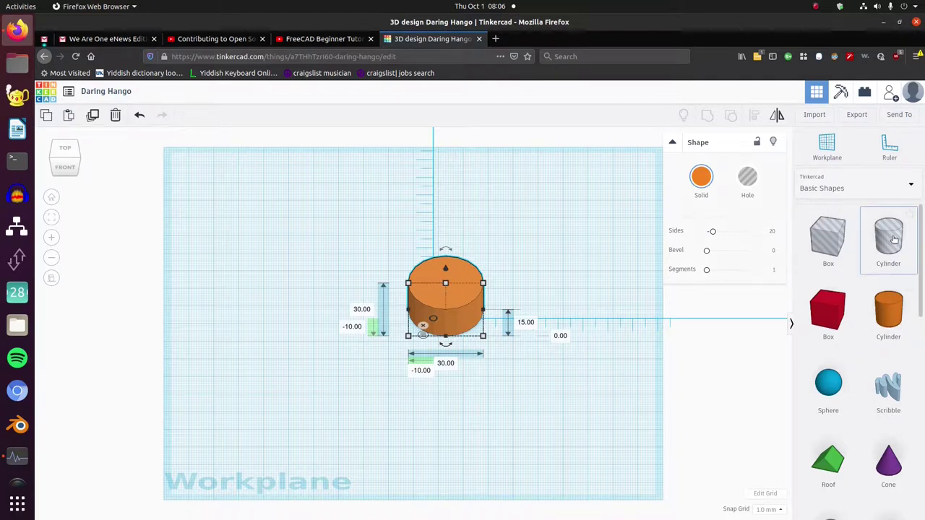
Add a hole cylinder onto the orange disc and view both shapes from the top
{"action": "left_click_drag", "start_coordinate": [894, 240], "coordinate": [446, 313]}
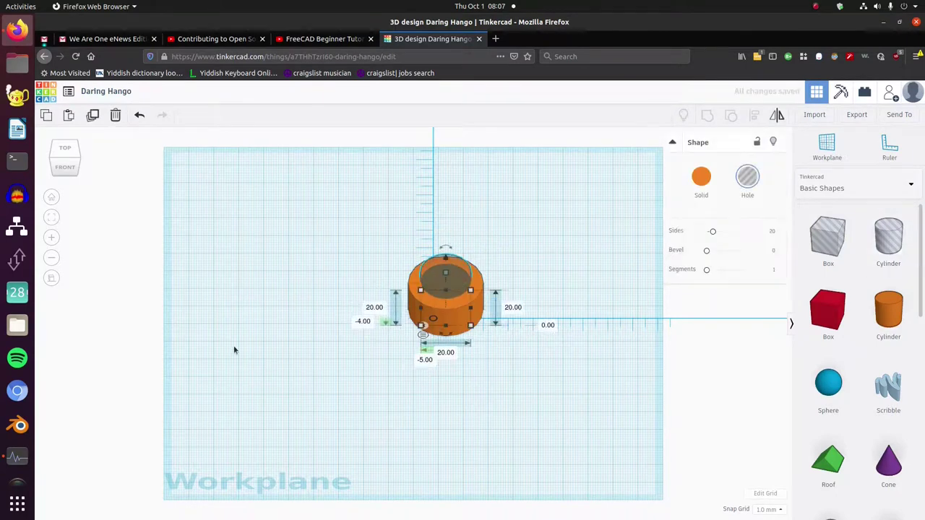
{"action": "left_click", "coordinate": [888, 148]}
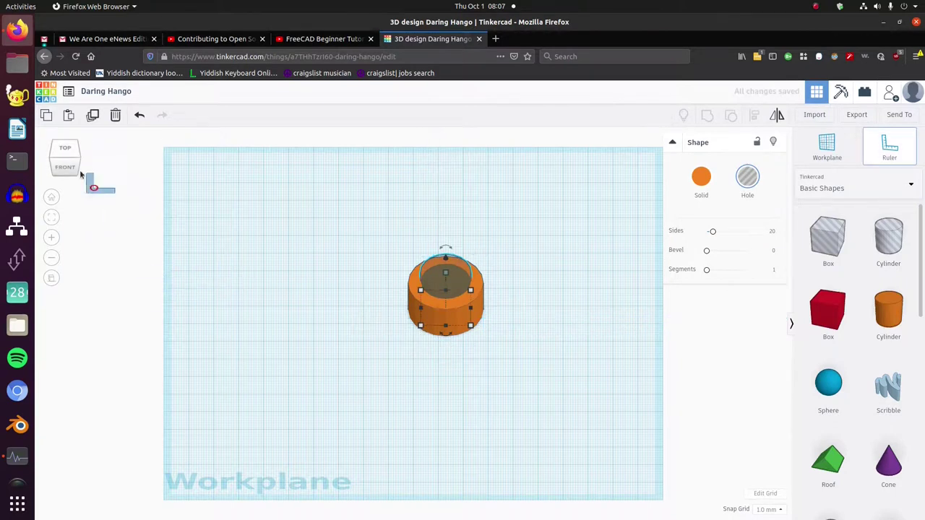
{"action": "left_click", "coordinate": [62, 155]}
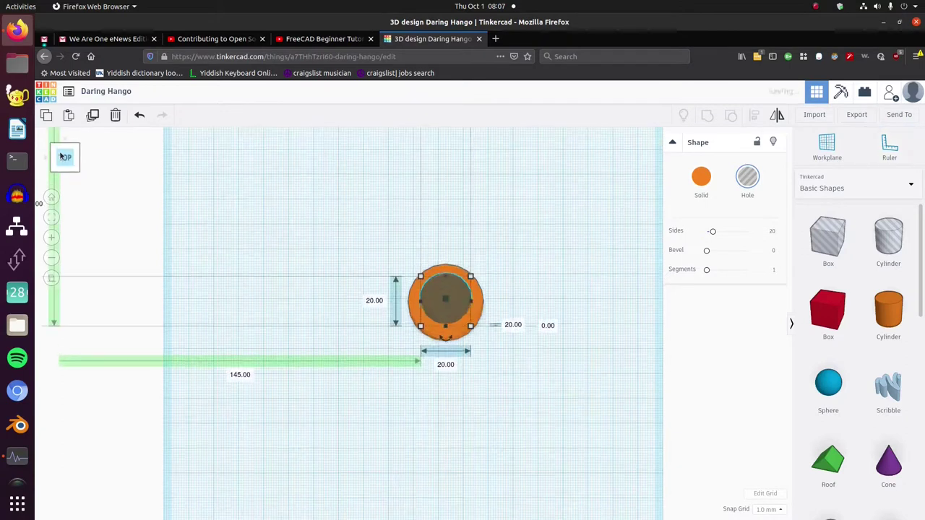
{"action": "scroll", "coordinate": [468, 327], "scroll_direction": "up", "scroll_amount": 2}
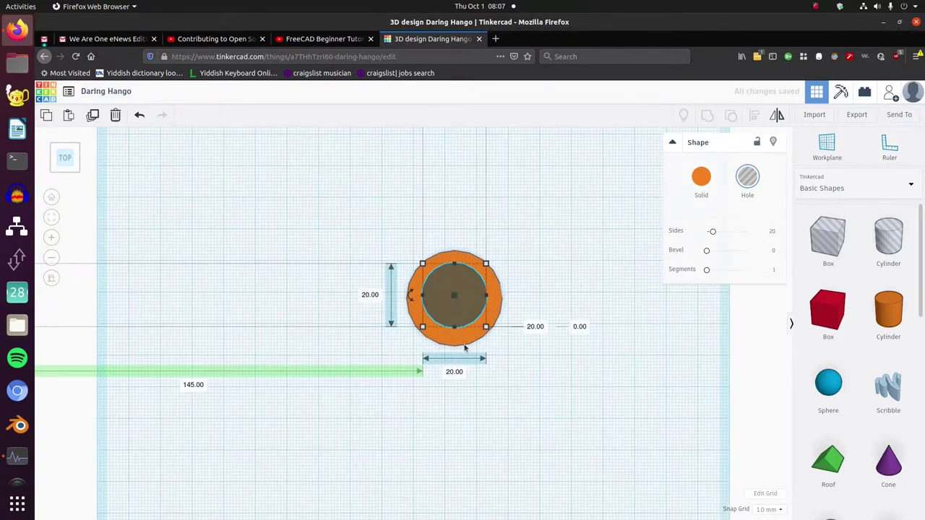
Select both cylinders and align them so the hole sits centred in the disc
{"action": "left_click", "coordinate": [466, 259], "text": "shift"}
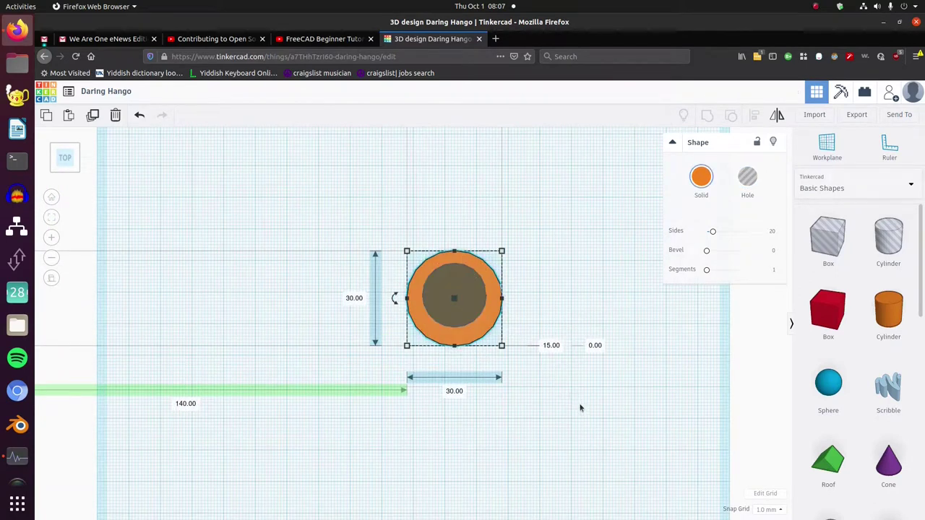
{"action": "left_click_drag", "start_coordinate": [577, 416], "coordinate": [308, 194]}
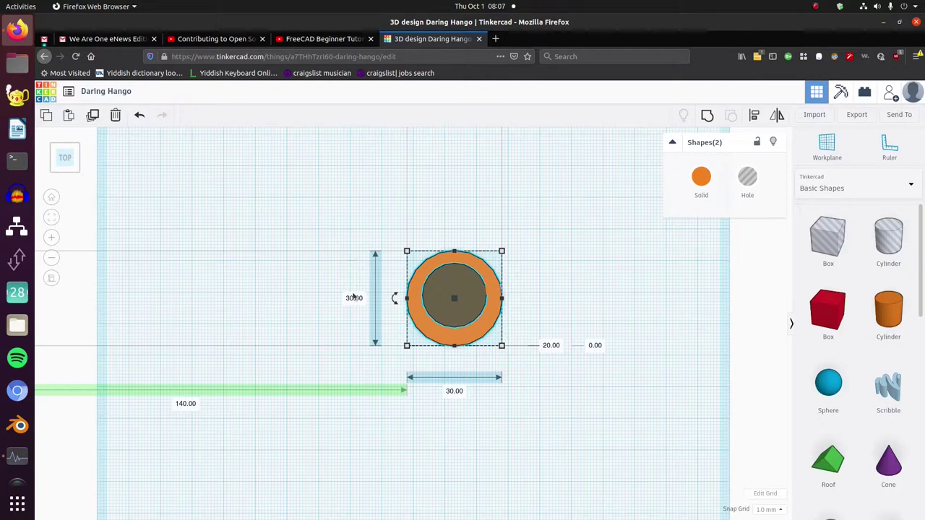
{"action": "left_click", "coordinate": [756, 118]}
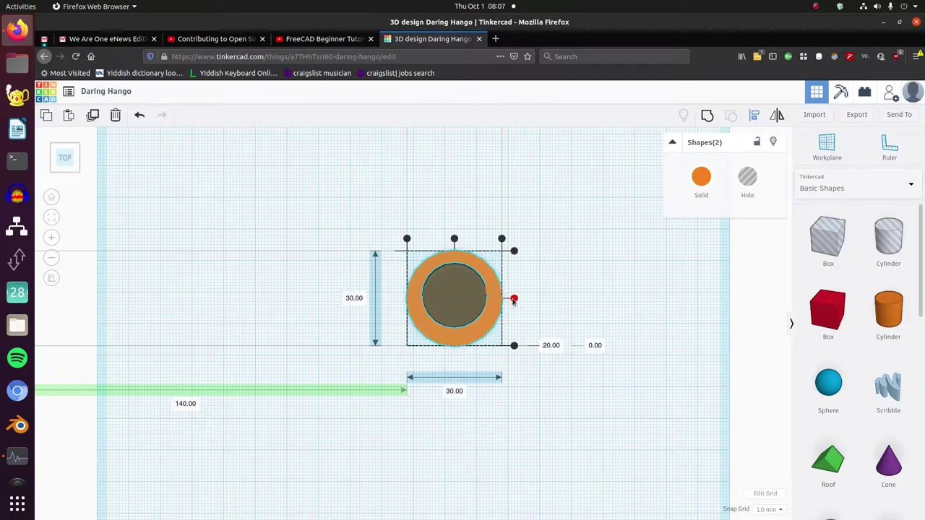
{"action": "left_click", "coordinate": [514, 299]}
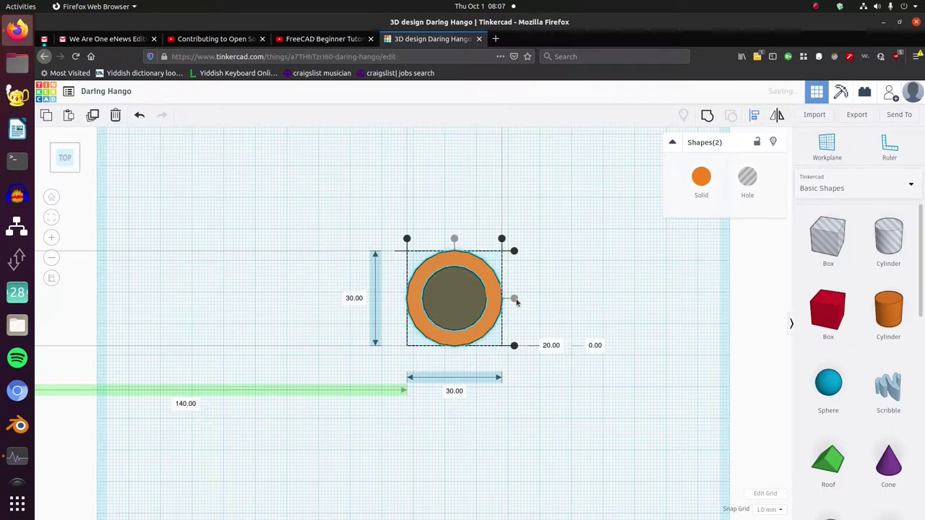
{"action": "left_click", "coordinate": [454, 241]}
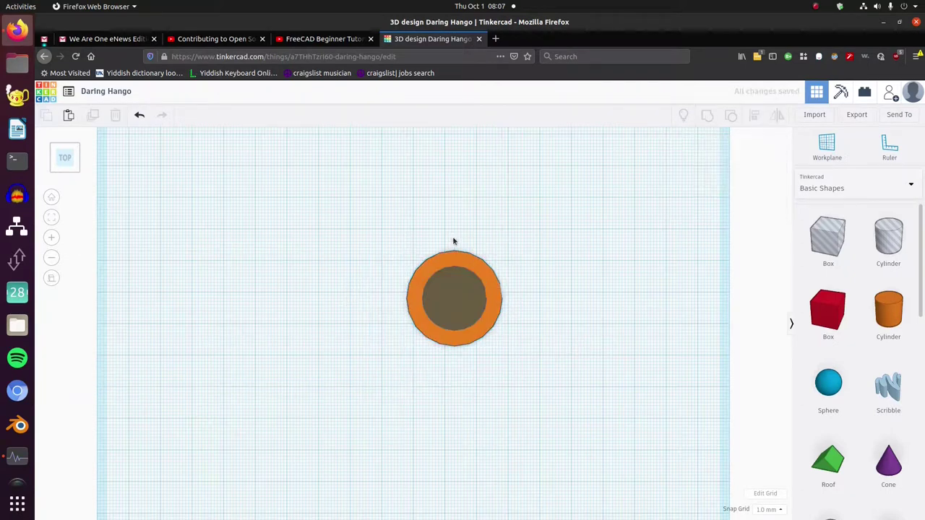
Resize the hole cylinder's width and length to 8 mm each
{"action": "left_click", "coordinate": [446, 312]}
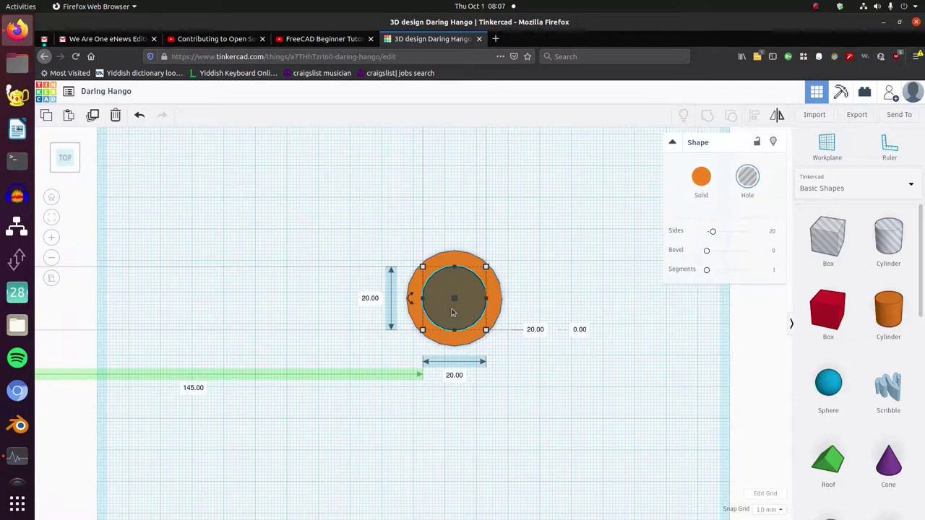
{"action": "left_click", "coordinate": [454, 376]}
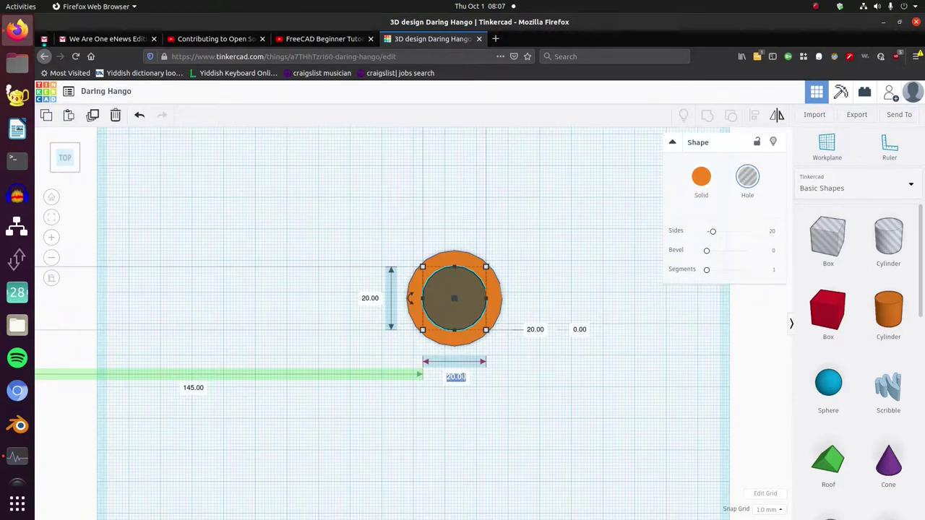
{"action": "type", "text": "8"}
{"action": "key", "text": "Return"}
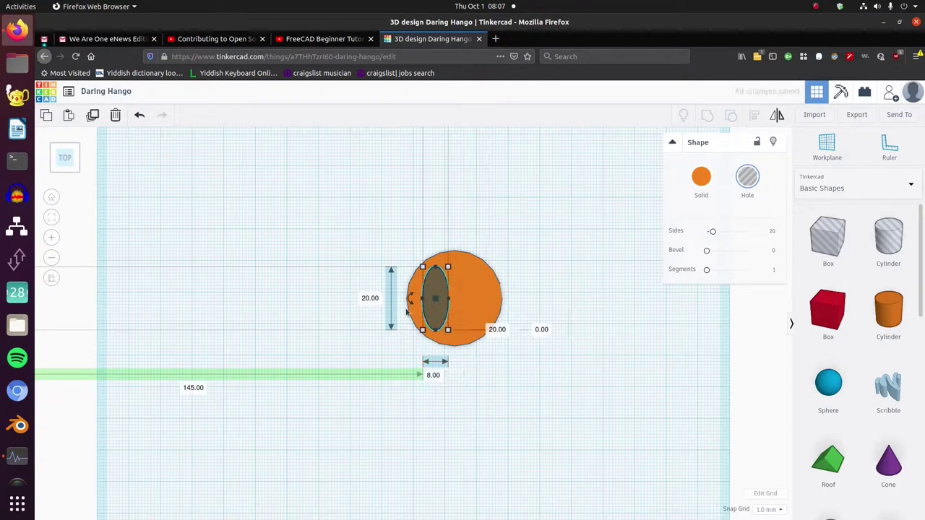
{"action": "left_click", "coordinate": [370, 298]}
{"action": "type", "text": "8"}
{"action": "key", "text": "Return"}
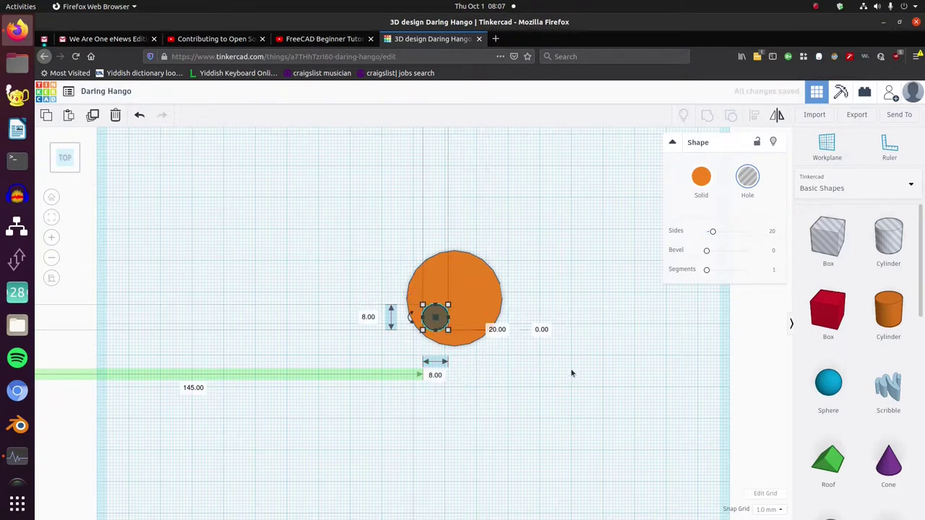
Select the hole and orange cylinder and align them centred left-to-right and front-to-back
{"action": "left_click_drag", "start_coordinate": [578, 372], "coordinate": [342, 270]}
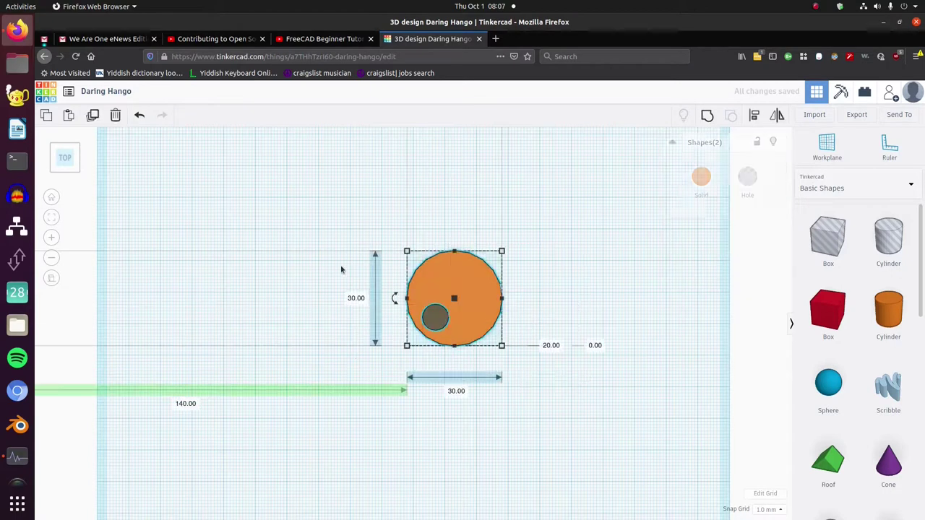
{"action": "left_click", "coordinate": [753, 119]}
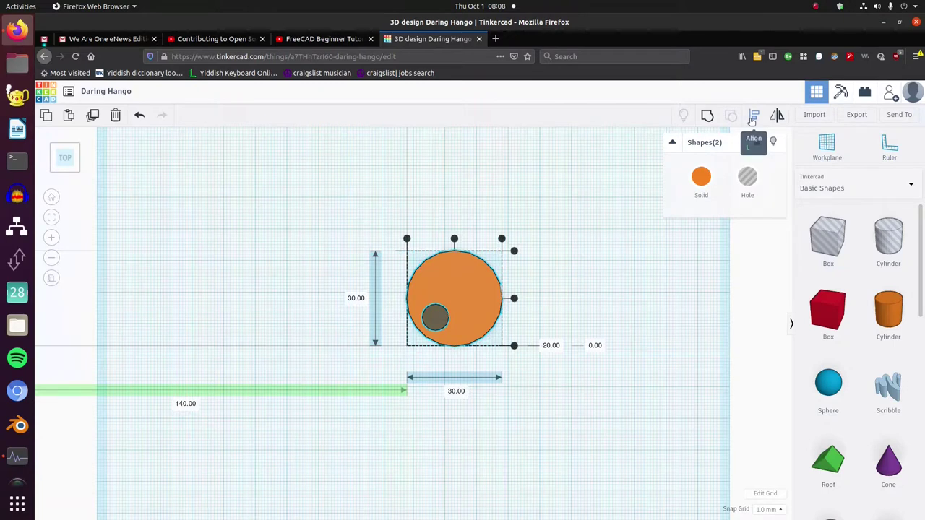
{"action": "left_click", "coordinate": [454, 239]}
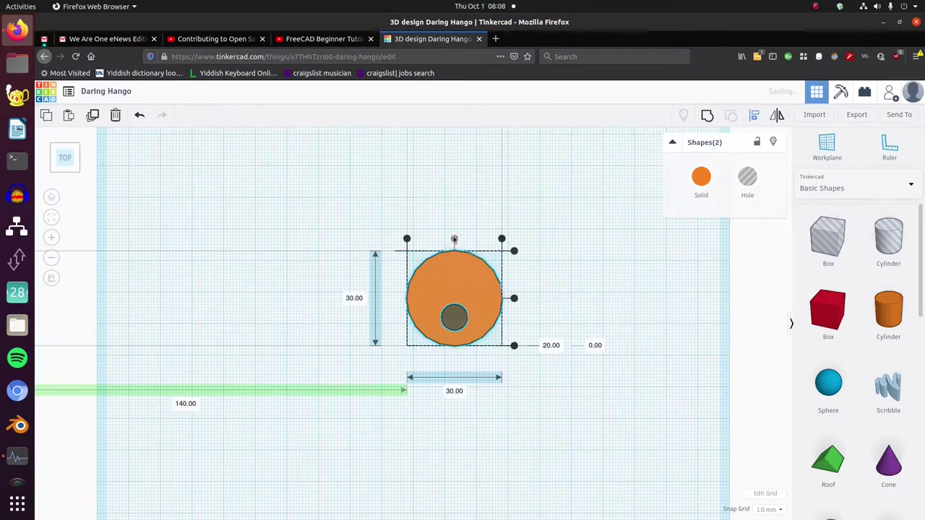
{"action": "left_click", "coordinate": [514, 299]}
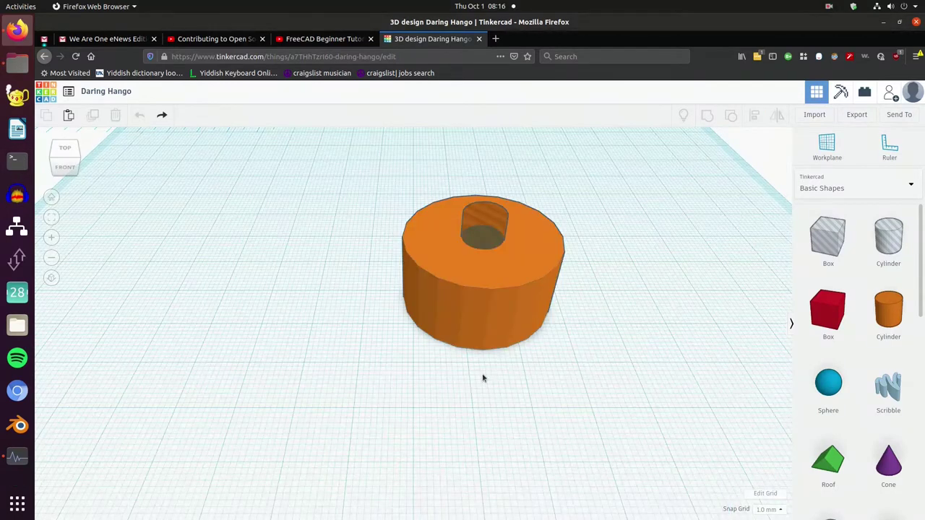
Select the orange cylinder and 8 mm hole together and group them into one wheel
{"action": "left_click", "coordinate": [483, 295]}
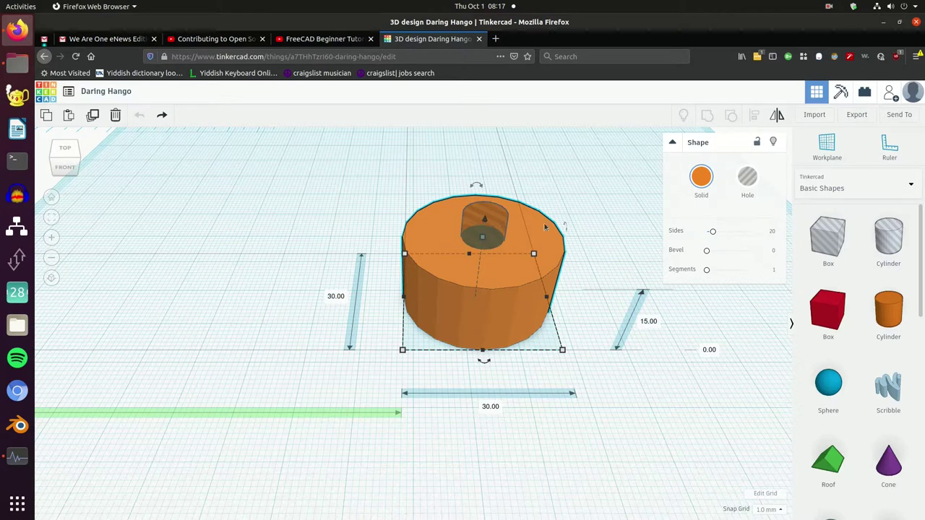
{"action": "left_click_drag", "start_coordinate": [656, 416], "coordinate": [306, 155]}
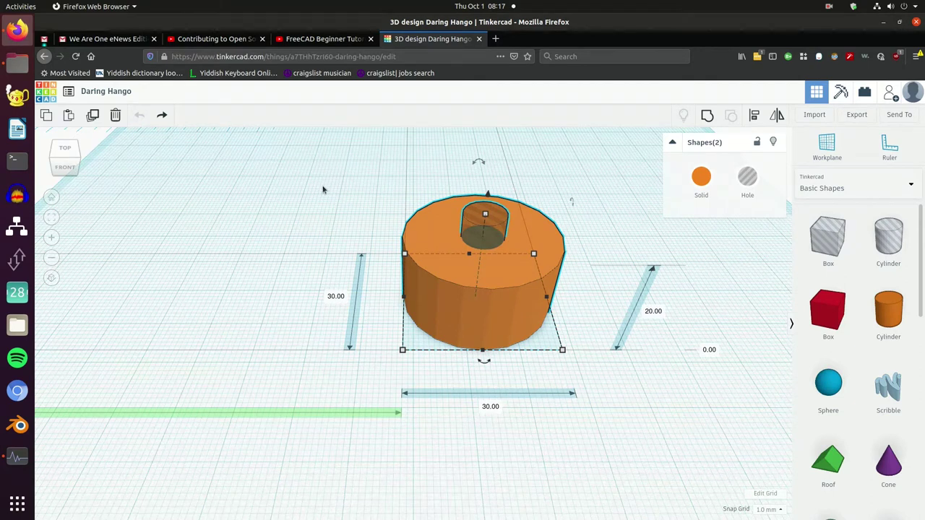
{"action": "left_click", "coordinate": [708, 118]}
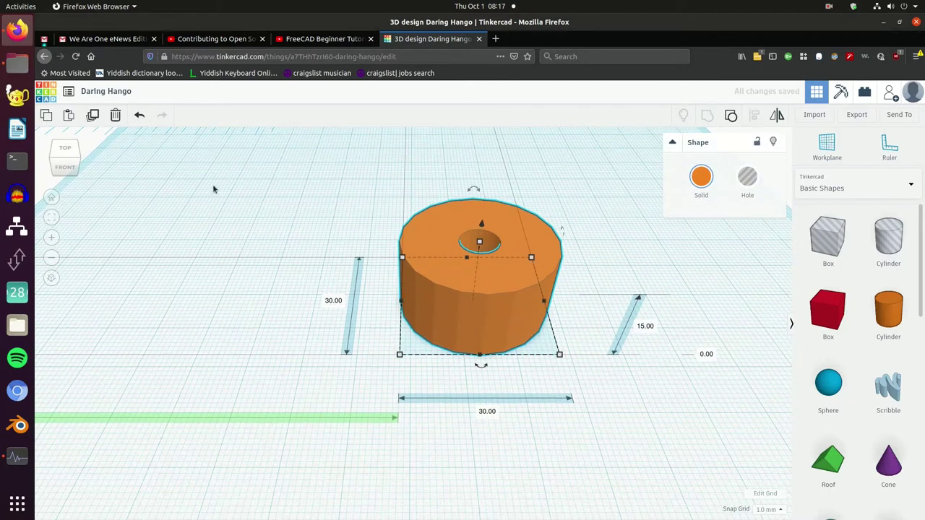
Orbit the view cube to inspect the finished wheel from above at an angle
{"action": "left_click", "coordinate": [67, 171]}
{"action": "mouse_move", "coordinate": [67, 171]}
{"action": "left_mouse_down"}
{"action": "mouse_move", "coordinate": [83, 156]}
{"action": "mouse_move", "coordinate": [63, 166]}
{"action": "left_mouse_up"}
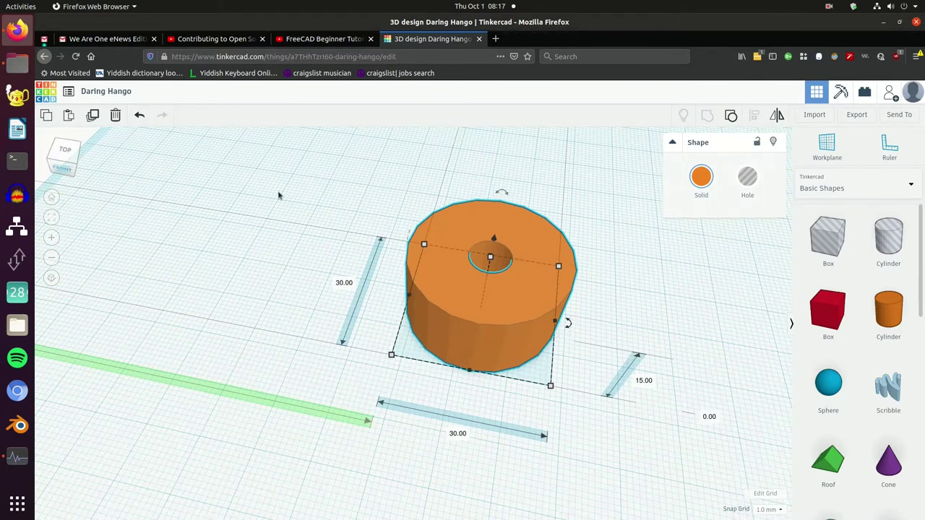